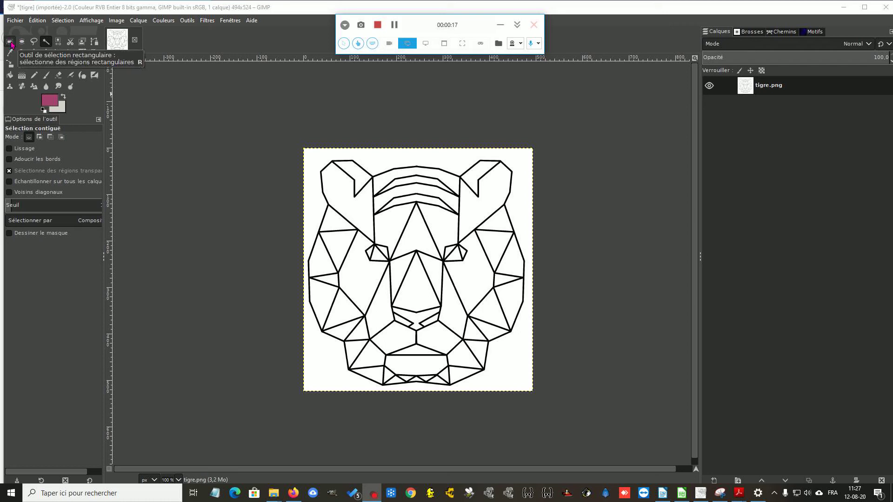
- Draw a rectangular selection over the tiger's forehead, resize it to about 290 × 149 px and move it to about position 170, 134
{"action": "left_click", "coordinate": [9, 41]}
{"action": "left_click", "coordinate": [333, 160]}
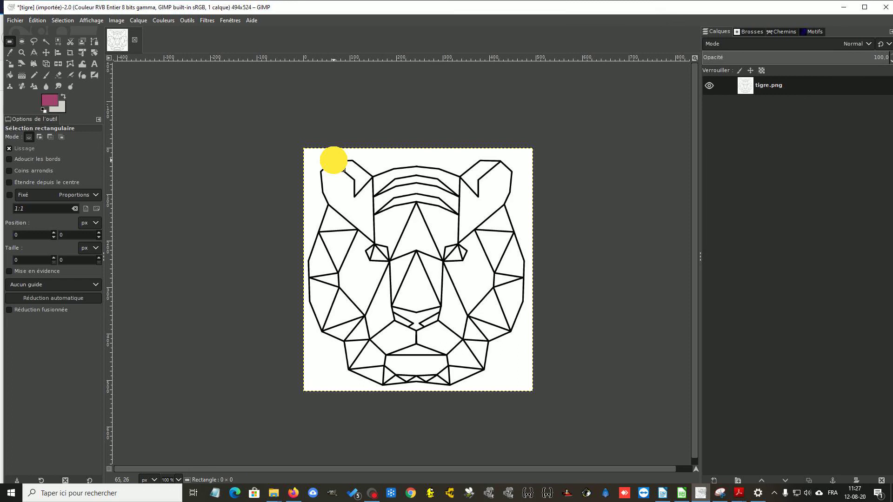
{"action": "left_click_drag", "start_coordinate": [333, 160], "coordinate": [473, 236]}
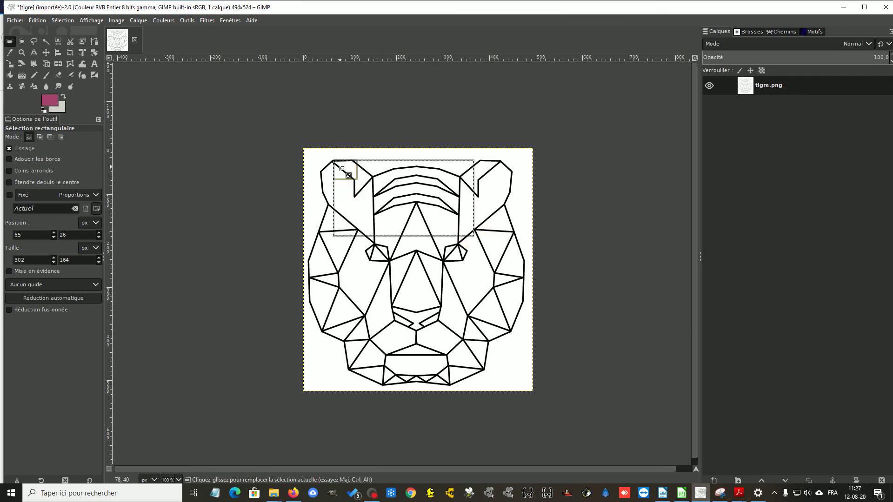
{"action": "mouse_move", "coordinate": [342, 169]}
{"action": "left_mouse_down"}
{"action": "mouse_move", "coordinate": [329, 155]}
{"action": "mouse_move", "coordinate": [348, 176]}
{"action": "left_mouse_up"}
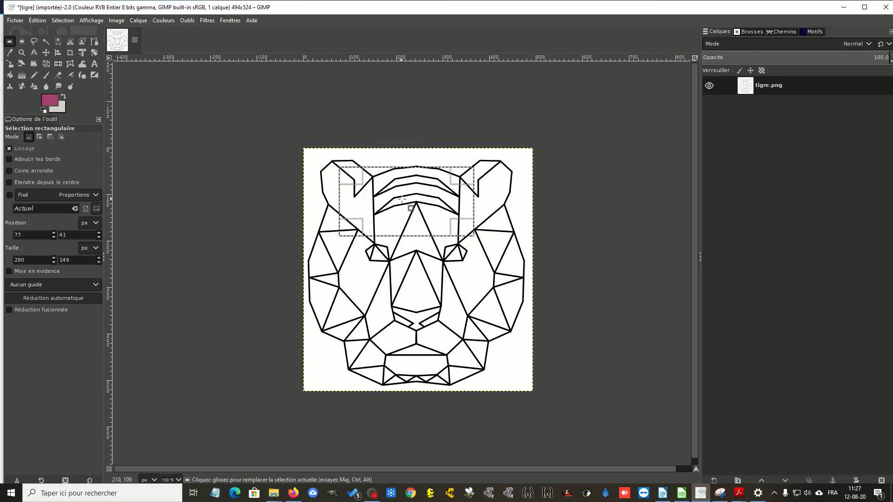
{"action": "left_click_drag", "start_coordinate": [406, 201], "coordinate": [339, 196]}
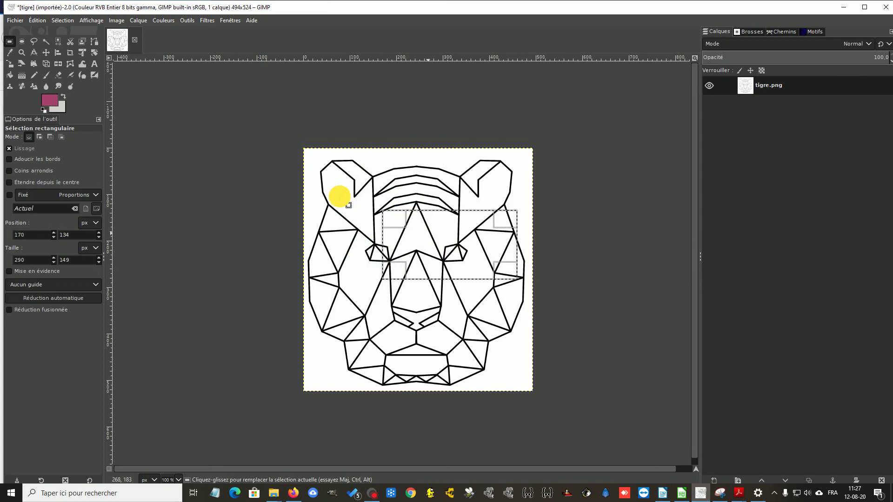
- Draw a circular selection around the tiger's left-hand ear, shrink it to about 154 px across and move it beside the muzzle
{"action": "left_click", "coordinate": [21, 42]}
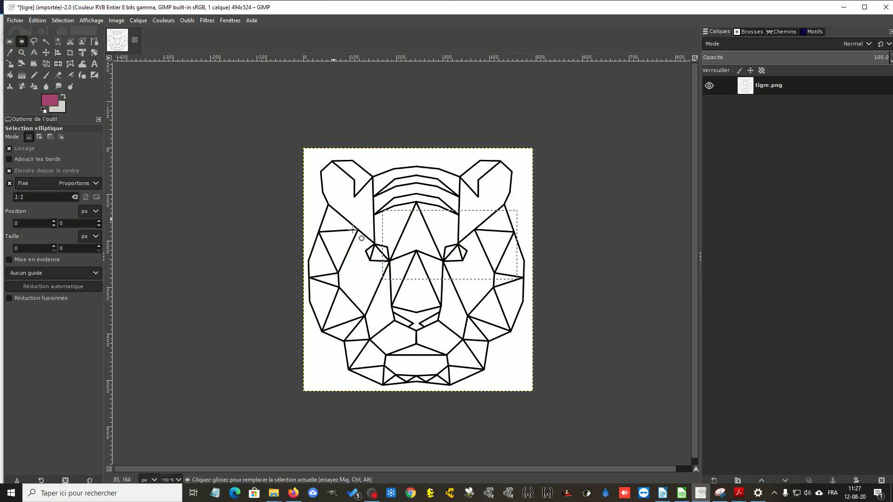
{"action": "left_click_drag", "start_coordinate": [351, 165], "coordinate": [397, 190]}
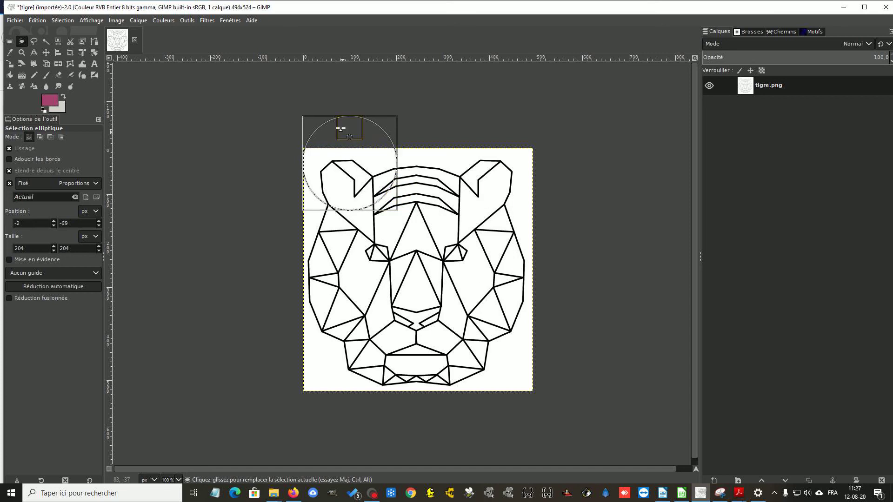
{"action": "left_click_drag", "start_coordinate": [322, 125], "coordinate": [333, 139]}
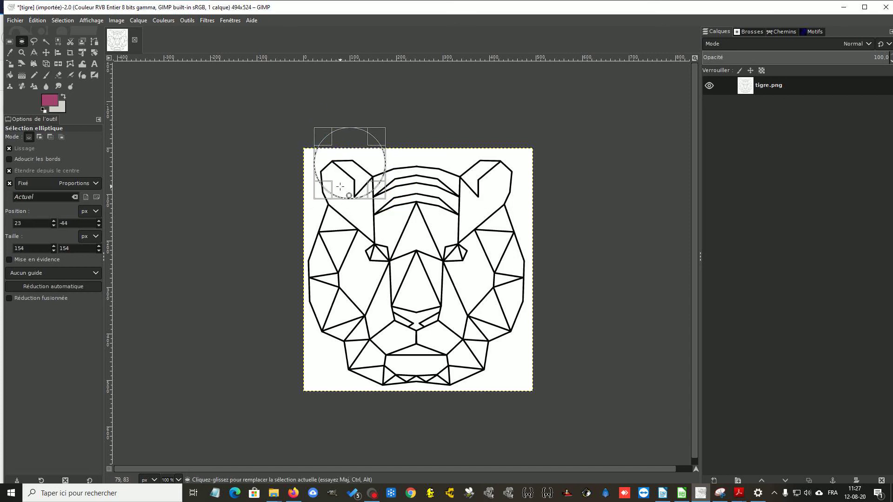
{"action": "left_click_drag", "start_coordinate": [347, 170], "coordinate": [457, 316]}
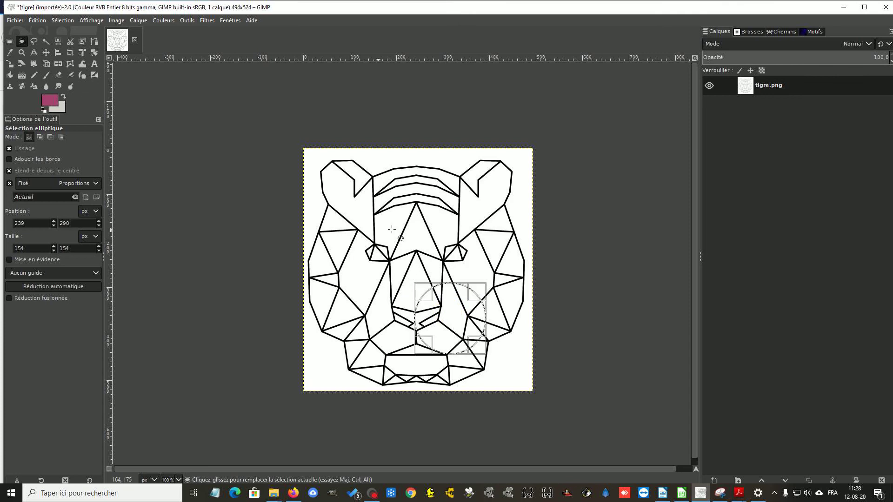
- Outline a small polygonal area beside the inner edge of the tiger's left-hand ear with the free selection tool
{"action": "left_click", "coordinate": [34, 42]}
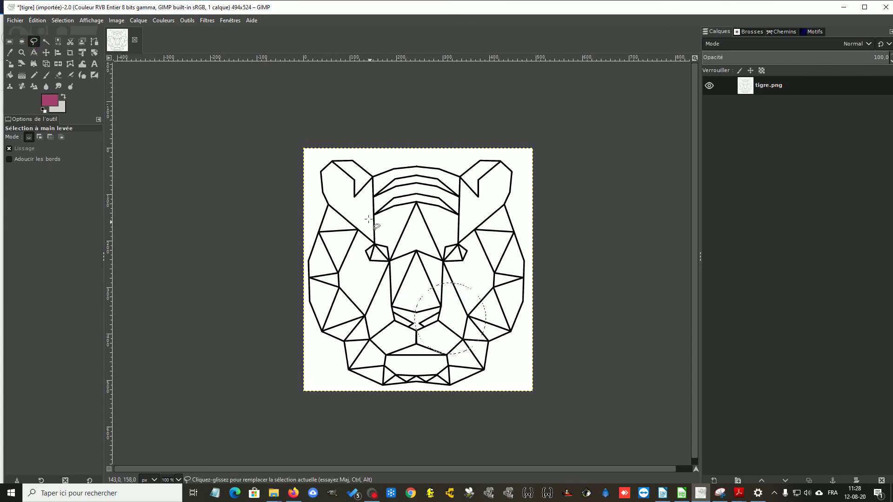
{"action": "left_click_drag", "start_coordinate": [372, 223], "coordinate": [369, 199]}
{"action": "left_click", "coordinate": [374, 178]}
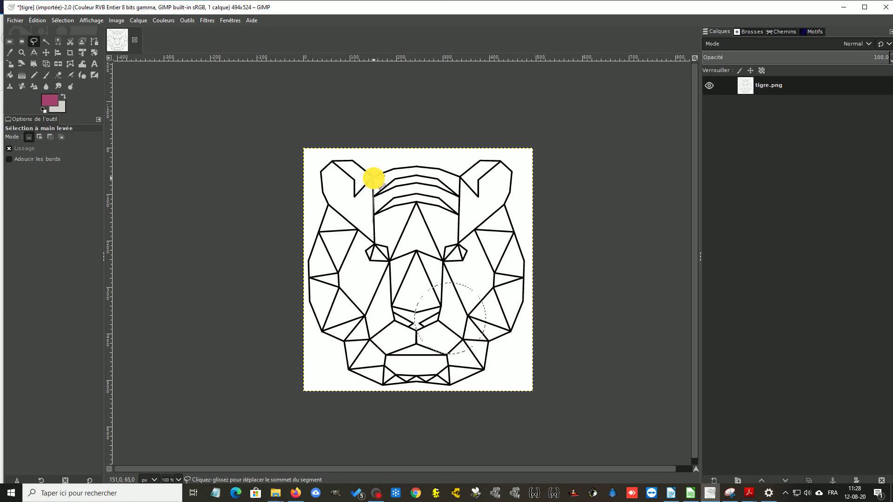
{"action": "left_click", "coordinate": [355, 196]}
{"action": "left_click", "coordinate": [372, 222]}
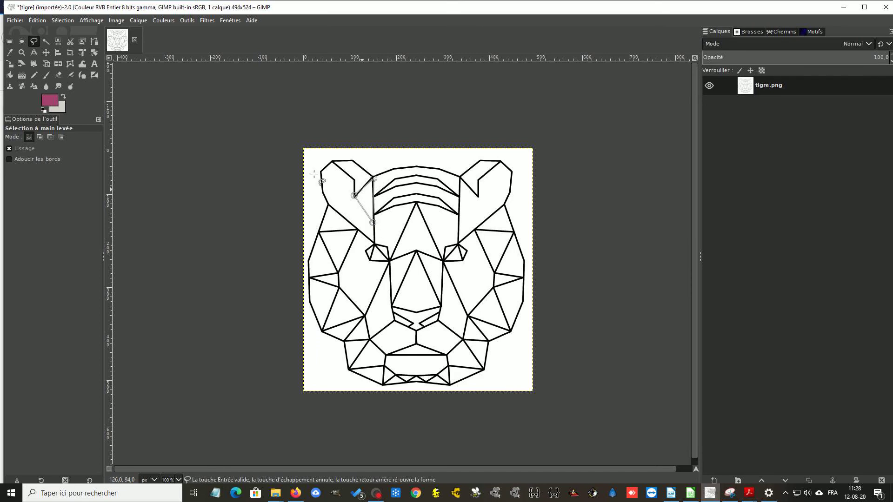
- Select the white background around the tiger's head by contiguous area, and try out the colour selection and intelligent scissors tools
{"action": "left_click", "coordinate": [46, 42]}
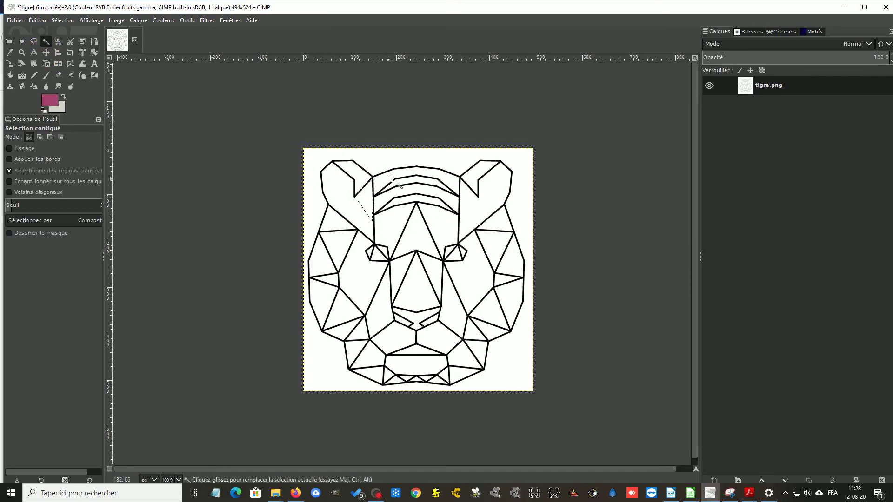
{"action": "left_click", "coordinate": [375, 160]}
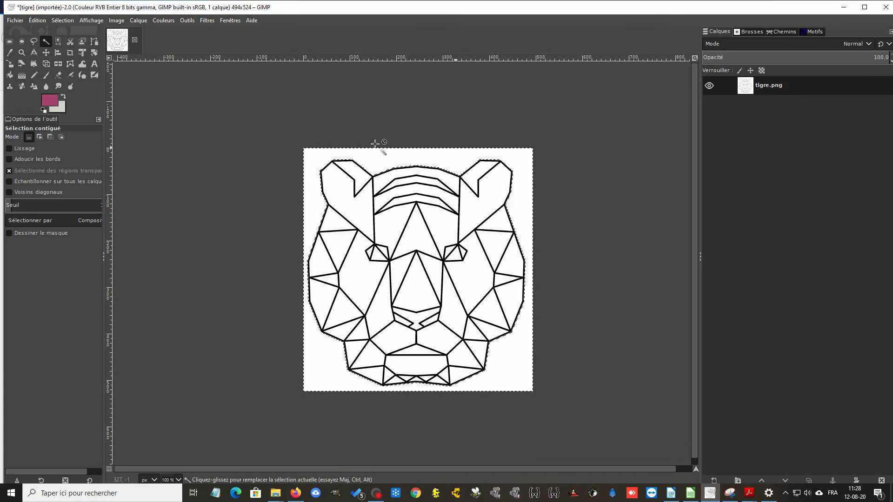
{"action": "left_click", "coordinate": [58, 43]}
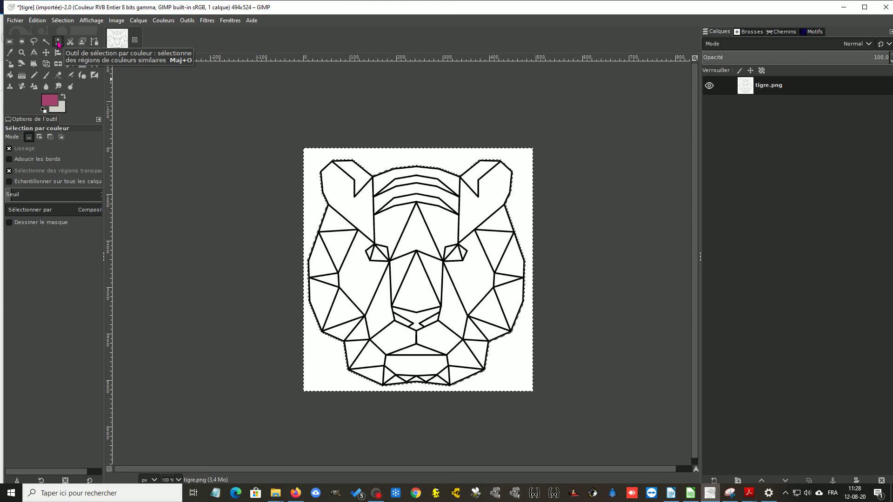
{"action": "left_click", "coordinate": [69, 42]}
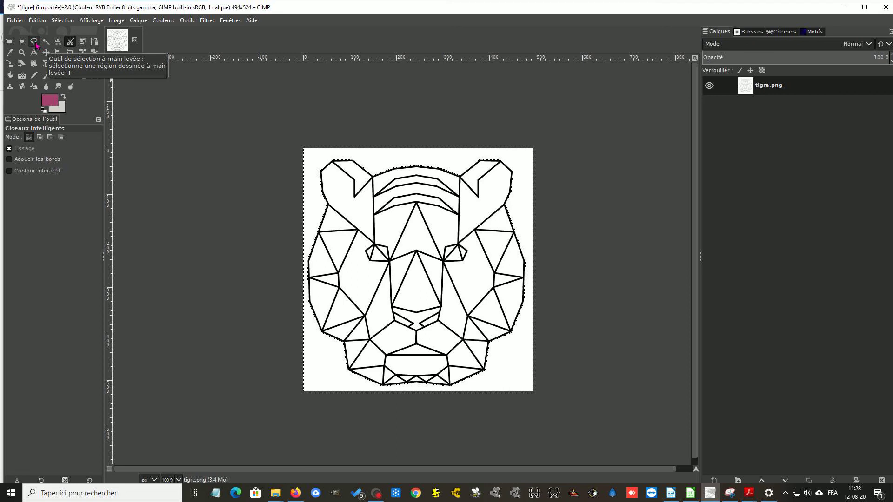
- Draw a rectangular selection about 324 × 206 px across the middle of the face and cancel it
{"action": "left_click", "coordinate": [9, 43]}
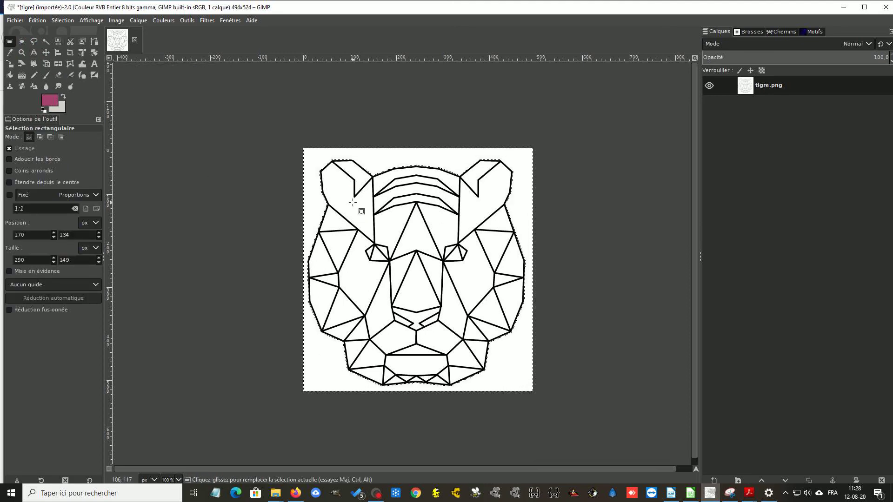
{"action": "left_click_drag", "start_coordinate": [352, 202], "coordinate": [431, 280]}
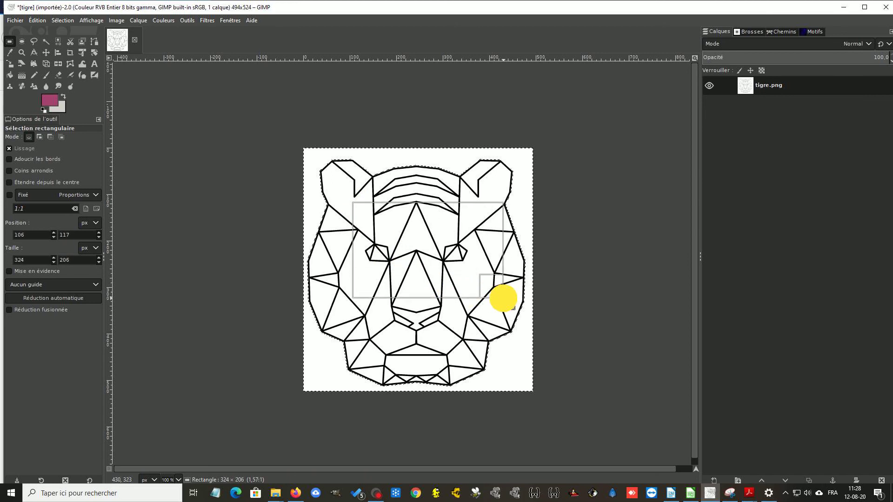
{"action": "left_click_drag", "start_coordinate": [504, 298], "coordinate": [504, 297]}
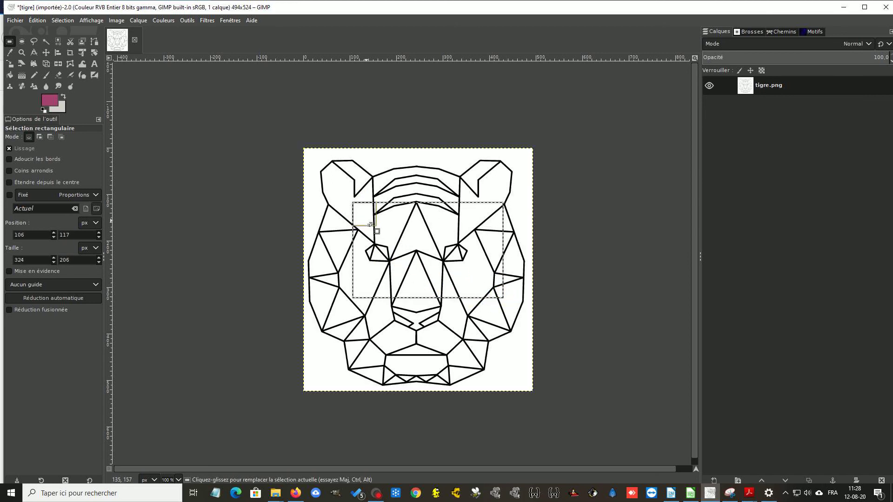
{"action": "key", "text": "Escape"}
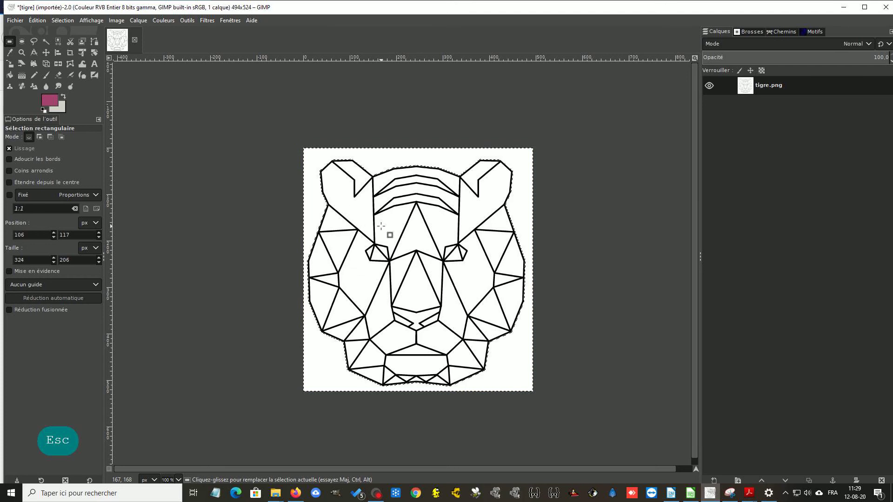
- Draw a rectangular selection across the face, move it to about position 28, 18 and resize it to about 440 × 78 px
{"action": "left_click_drag", "start_coordinate": [361, 205], "coordinate": [503, 279]}
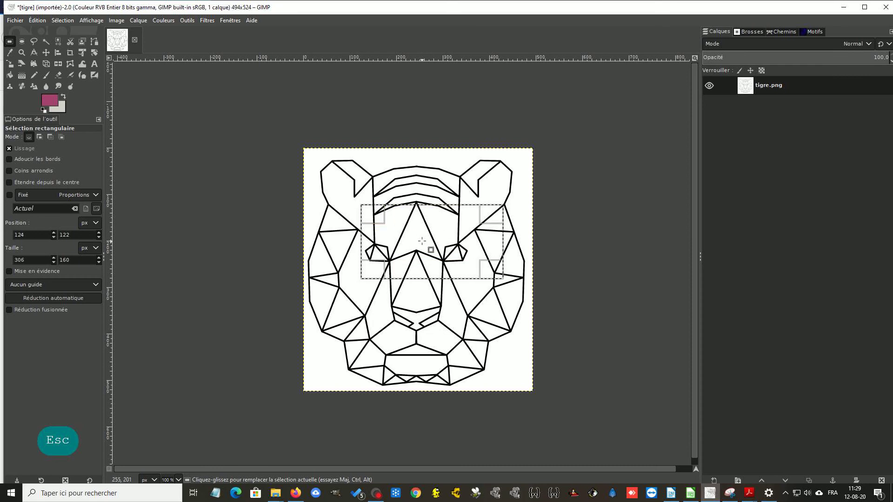
{"action": "mouse_move", "coordinate": [427, 239]}
{"action": "left_mouse_down"}
{"action": "mouse_move", "coordinate": [381, 212]}
{"action": "mouse_move", "coordinate": [370, 194]}
{"action": "mouse_move", "coordinate": [382, 191]}
{"action": "left_mouse_up"}
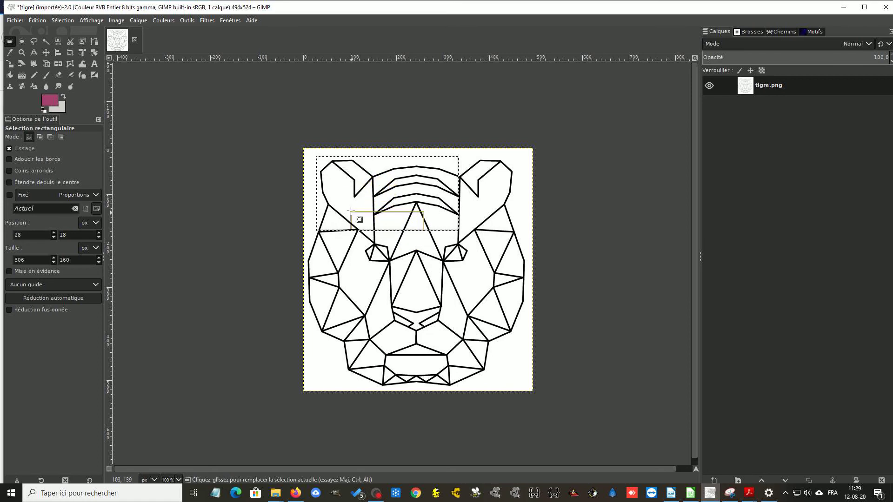
{"action": "mouse_move", "coordinate": [458, 230]}
{"action": "left_mouse_down"}
{"action": "mouse_move", "coordinate": [508, 269]}
{"action": "mouse_move", "coordinate": [521, 195]}
{"action": "mouse_move", "coordinate": [505, 242]}
{"action": "mouse_move", "coordinate": [458, 196]}
{"action": "mouse_move", "coordinate": [490, 182]}
{"action": "mouse_move", "coordinate": [485, 254]}
{"action": "mouse_move", "coordinate": [521, 193]}
{"action": "left_mouse_up"}
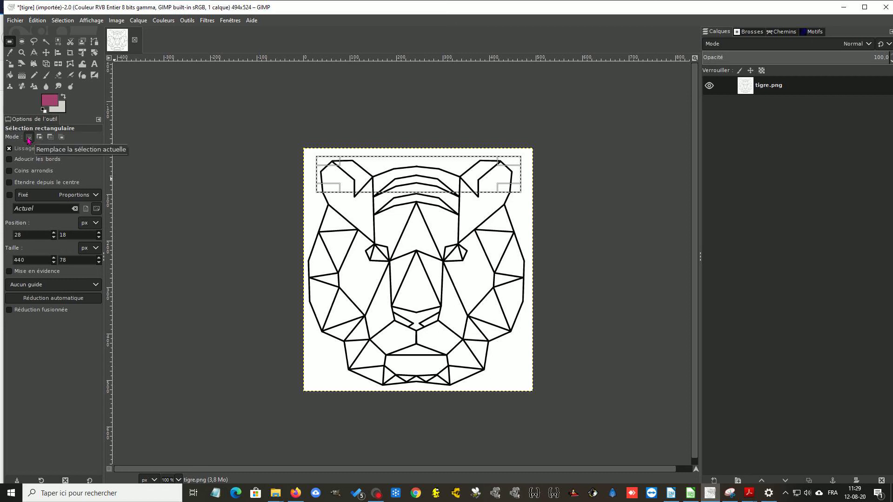
- Select a rectangle about 313 × 132 px across the nose, and add one about 384 × 135 px over the ears and forehead
{"action": "left_click_drag", "start_coordinate": [352, 252], "coordinate": [498, 314]}
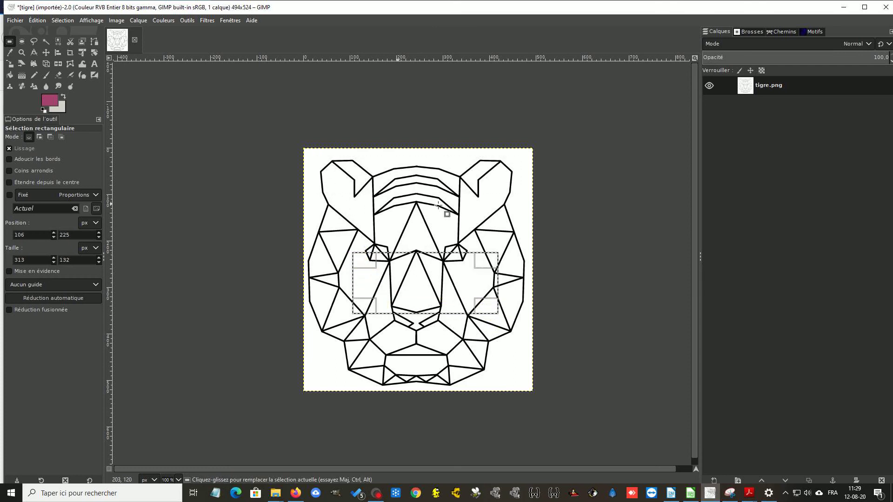
{"action": "left_click", "coordinate": [39, 138]}
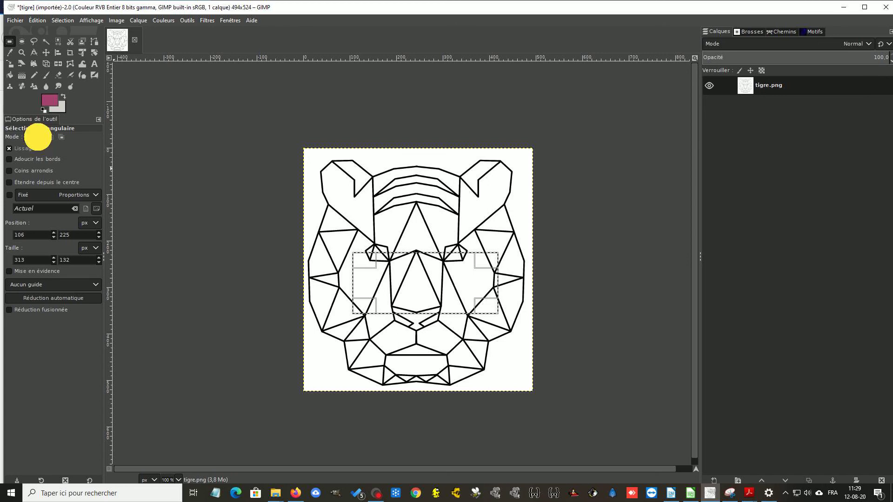
{"action": "left_click_drag", "start_coordinate": [335, 175], "coordinate": [513, 238]}
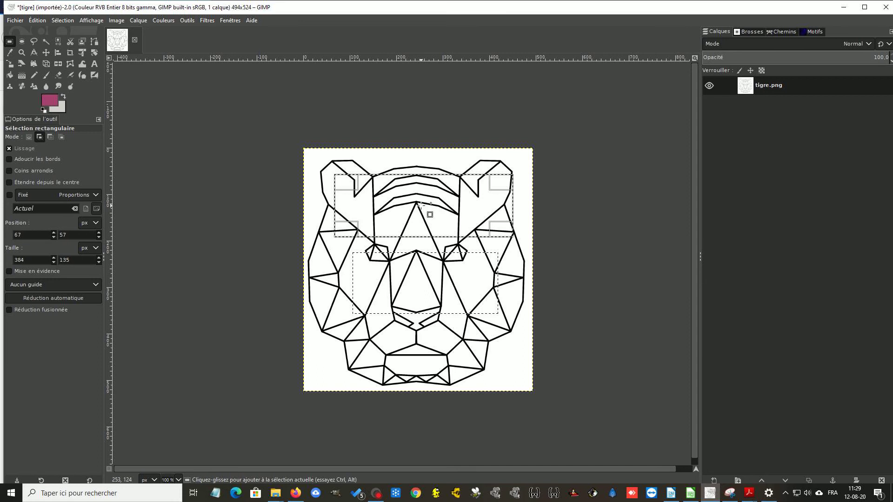
{"action": "left_click_drag", "start_coordinate": [420, 205], "coordinate": [423, 254]}
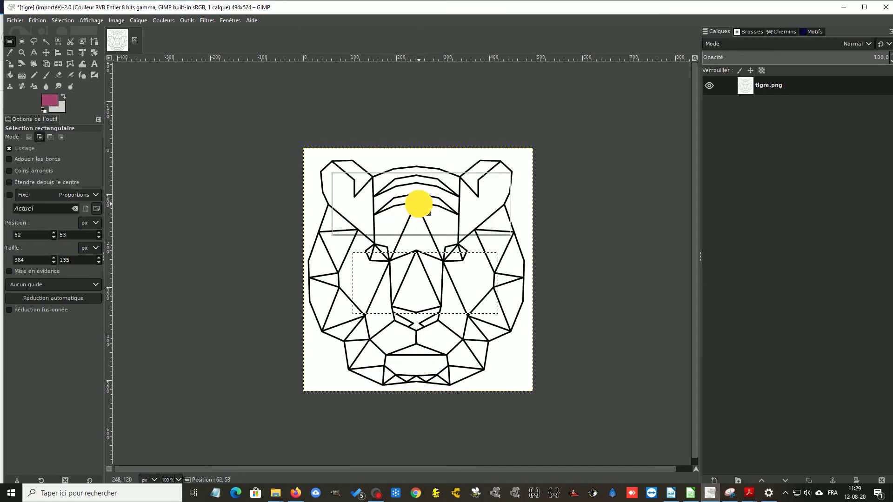
{"action": "left_click_drag", "start_coordinate": [409, 195], "coordinate": [409, 195]}
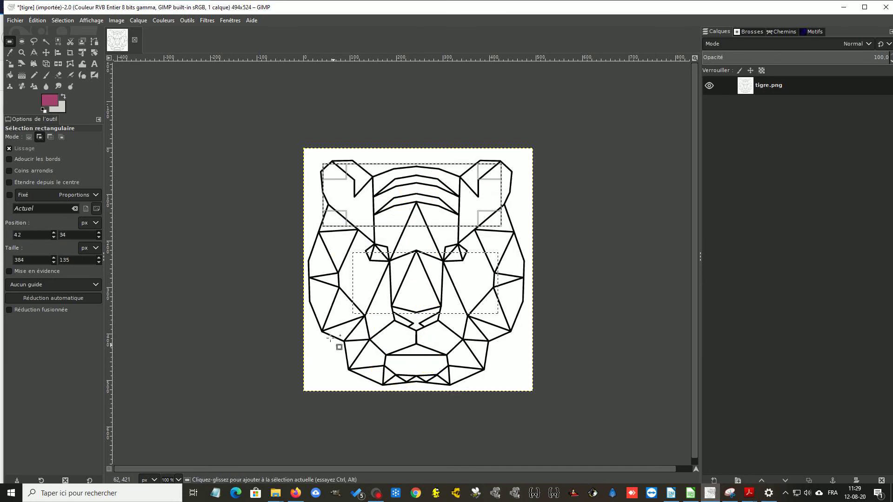
- Add two small rectangles over the lower corners of the jaw to the selection and delete the contents of all selected areas
{"action": "left_click_drag", "start_coordinate": [314, 334], "coordinate": [360, 368]}
{"action": "left_click", "coordinate": [472, 351]}
{"action": "left_click_drag", "start_coordinate": [469, 341], "coordinate": [509, 377]}
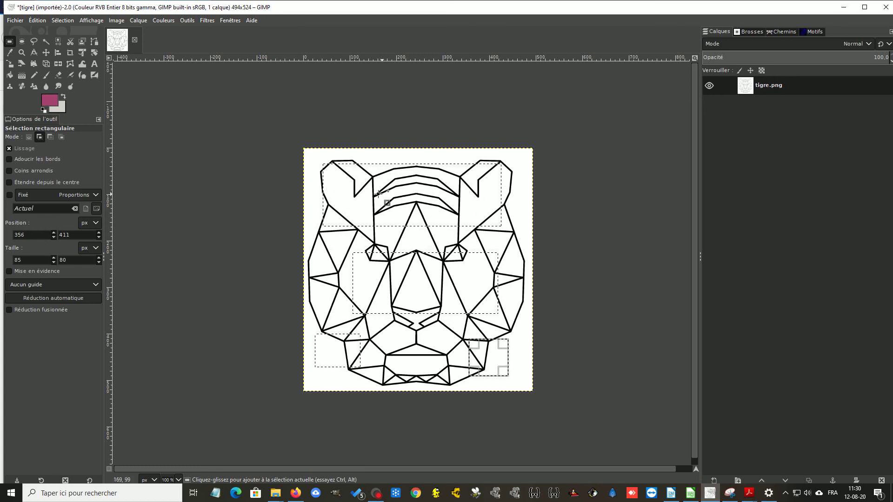
{"action": "key", "text": "Delete"}
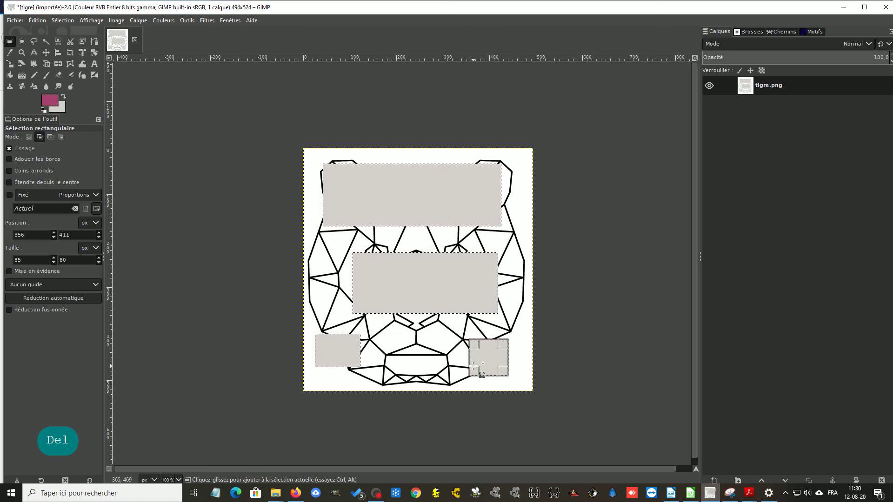
- Undo the deletion and the last three rectangles added to the selection
{"action": "left_click", "coordinate": [45, 139]}
{"action": "key", "text": "ctrl+z"}
{"action": "key", "text": "ctrl+z"}
{"action": "key", "text": "ctrl+z"}
{"action": "key", "text": "ctrl+z"}
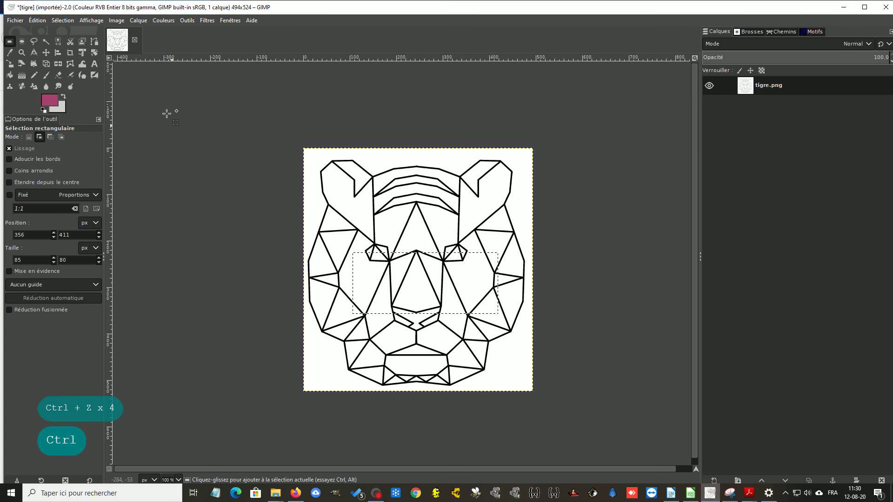
- Deselect everything and set the rectangular selection mode to replace the current selection
{"action": "left_click", "coordinate": [63, 20]}
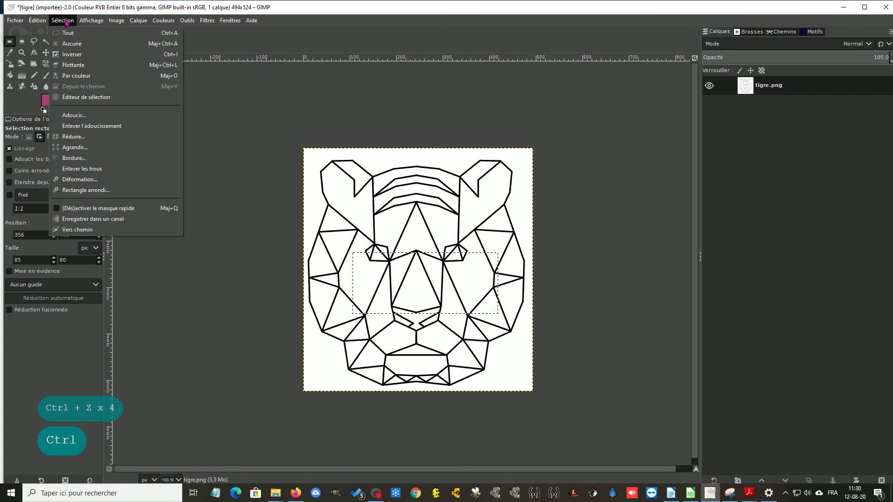
{"action": "left_click", "coordinate": [72, 43]}
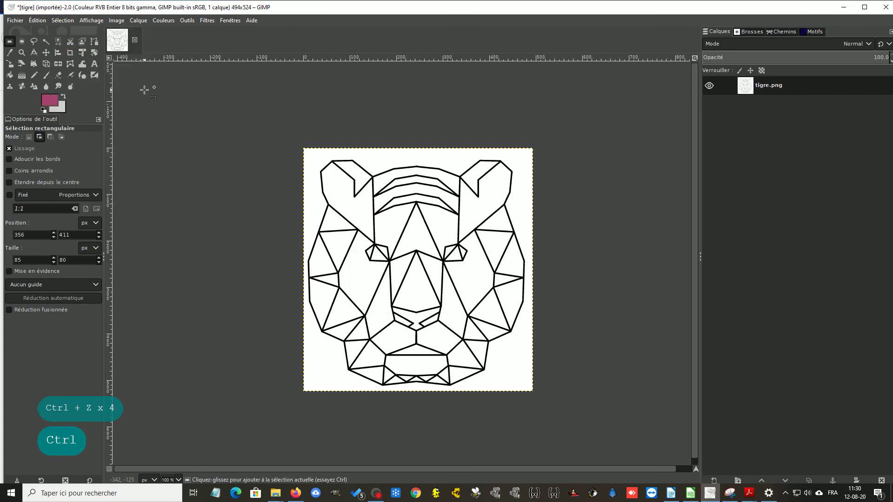
{"action": "left_click", "coordinate": [59, 20]}
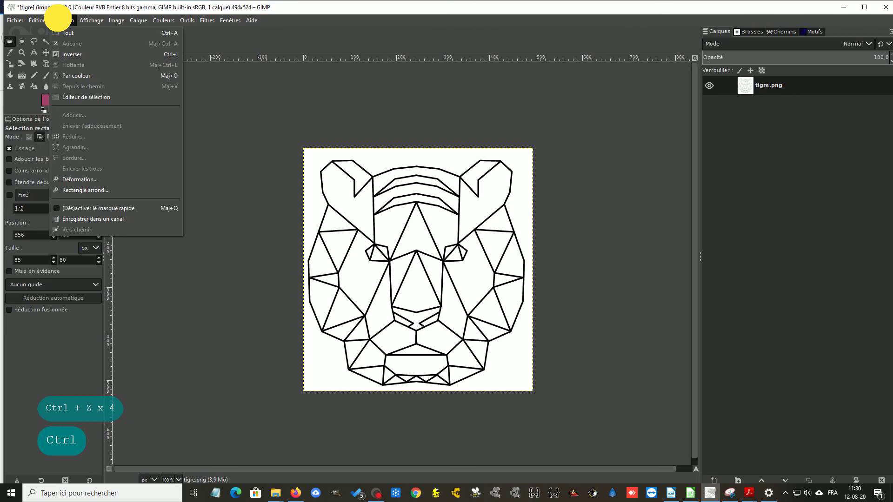
{"action": "left_click", "coordinate": [59, 19]}
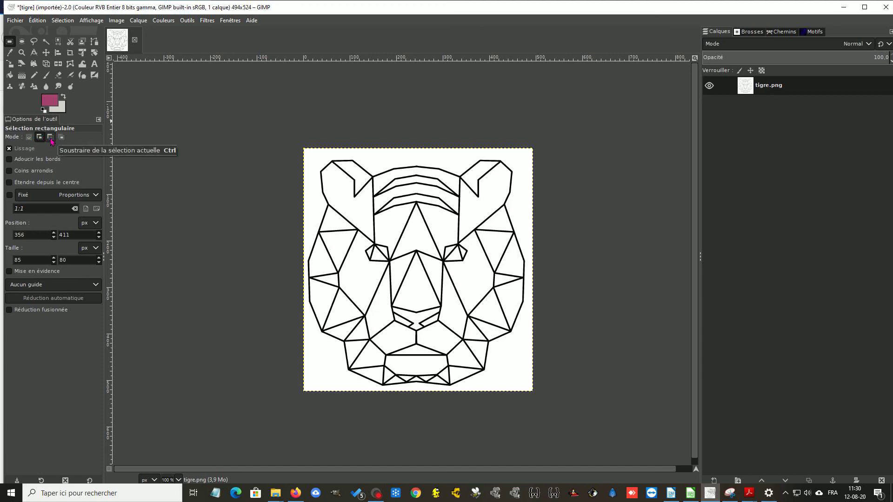
{"action": "left_click", "coordinate": [29, 137]}
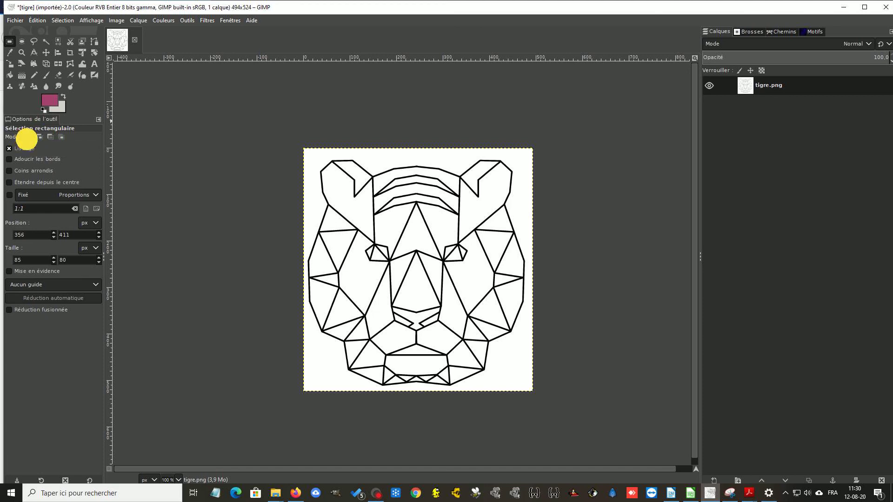
- Select a rectangle about 358 × 158 px across the forehead, set the mode to subtract, and adjust the rectangle to reach below the eyes
{"action": "left_click_drag", "start_coordinate": [347, 174], "coordinate": [513, 247]}
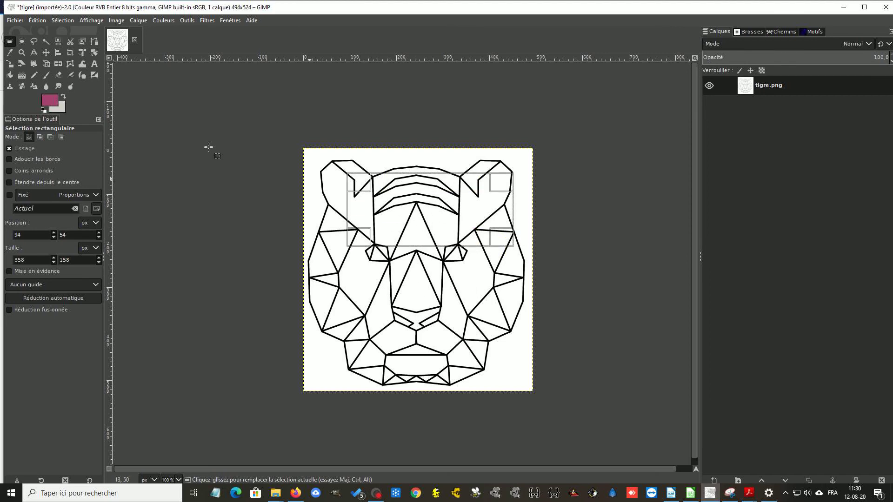
{"action": "left_click", "coordinate": [51, 138]}
{"action": "left_click_drag", "start_coordinate": [399, 201], "coordinate": [393, 205]}
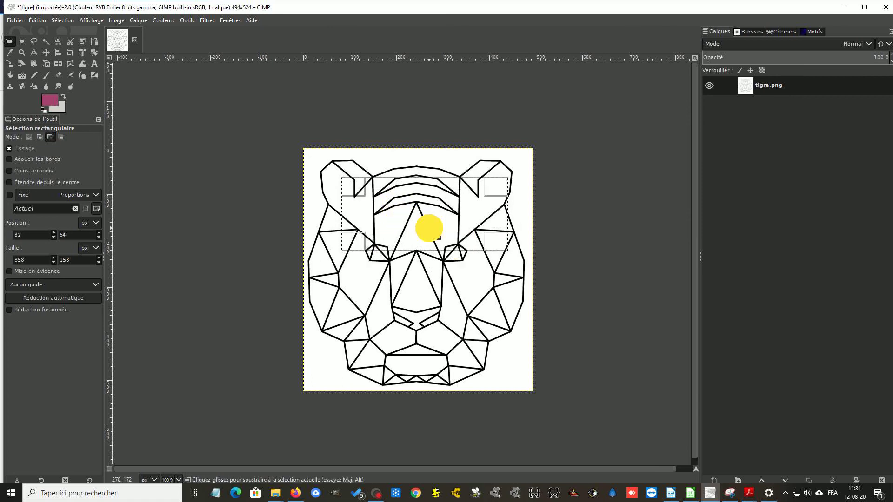
{"action": "left_click_drag", "start_coordinate": [429, 227], "coordinate": [464, 282]}
{"action": "mouse_move", "coordinate": [407, 254]}
{"action": "left_mouse_down"}
{"action": "mouse_move", "coordinate": [412, 265]}
{"action": "mouse_move", "coordinate": [423, 257]}
{"action": "mouse_move", "coordinate": [405, 246]}
{"action": "left_mouse_up"}
- Draw a subtracting rectangle about 175 × 61 px over the nose tip, and another about 105 × 88 px overlapping the selection's lower edge between the eyes
{"action": "left_click_drag", "start_coordinate": [394, 306], "coordinate": [475, 332]}
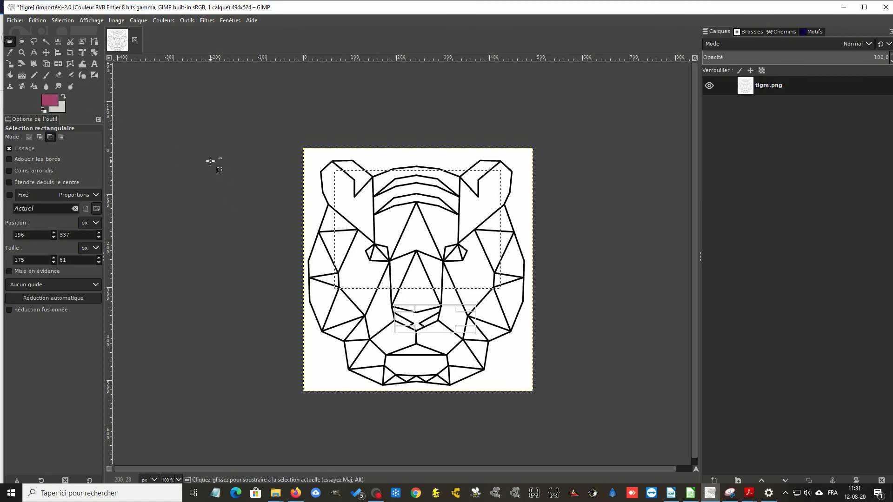
{"action": "key", "text": "Return"}
{"action": "left_click_drag", "start_coordinate": [381, 248], "coordinate": [430, 288]}
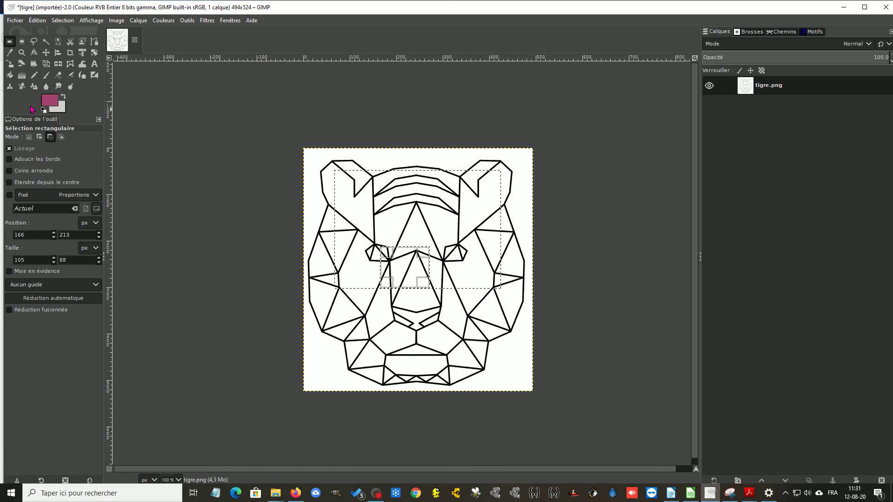
- Set Bucket Fill to use the foreground colour and fill the whole selection with magenta
{"action": "left_click", "coordinate": [10, 77]}
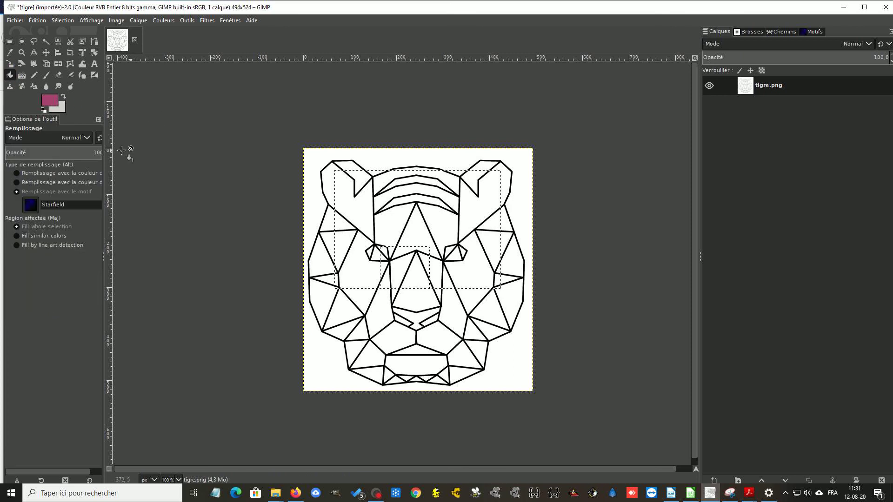
{"action": "left_click", "coordinate": [28, 173]}
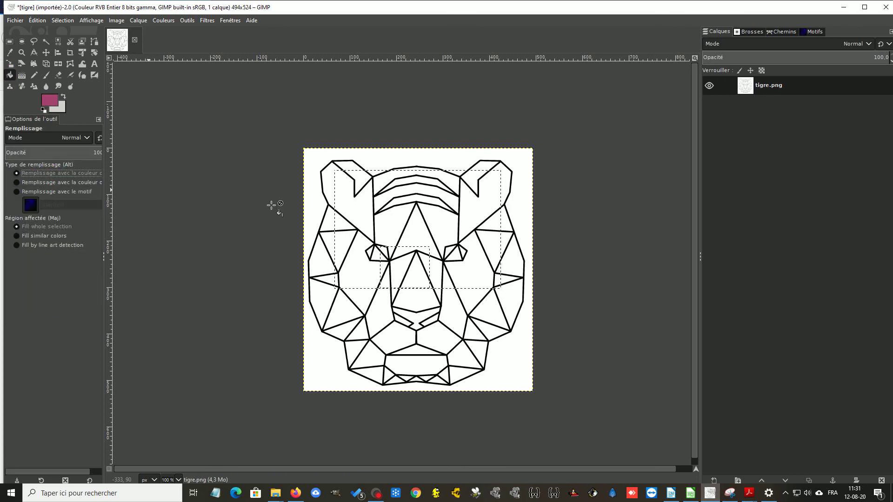
{"action": "left_click", "coordinate": [411, 216]}
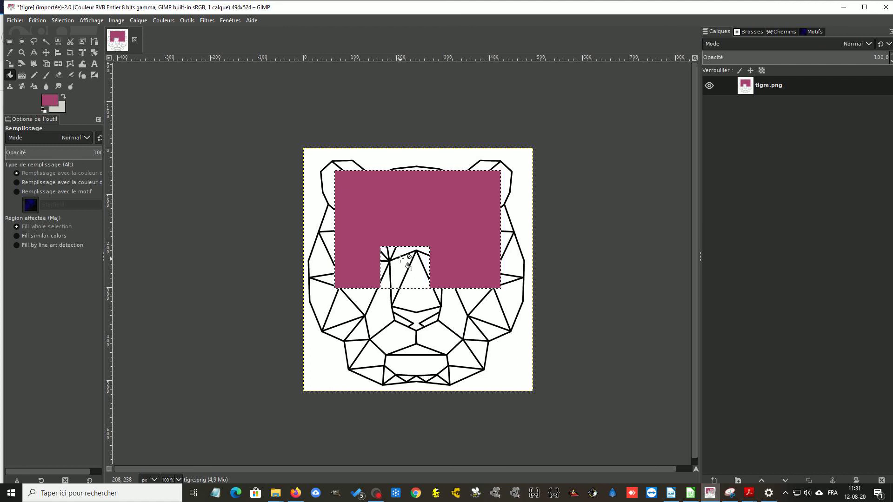
- Undo the fill and intersect the selection with a rectangle about 409 × 179 px across the lower half of the face
{"action": "key", "text": "ctrl+z"}
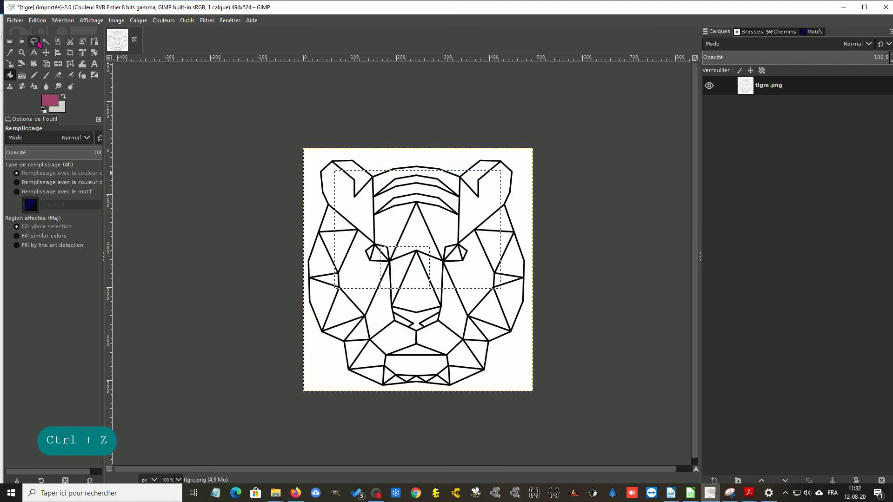
{"action": "left_click", "coordinate": [9, 42]}
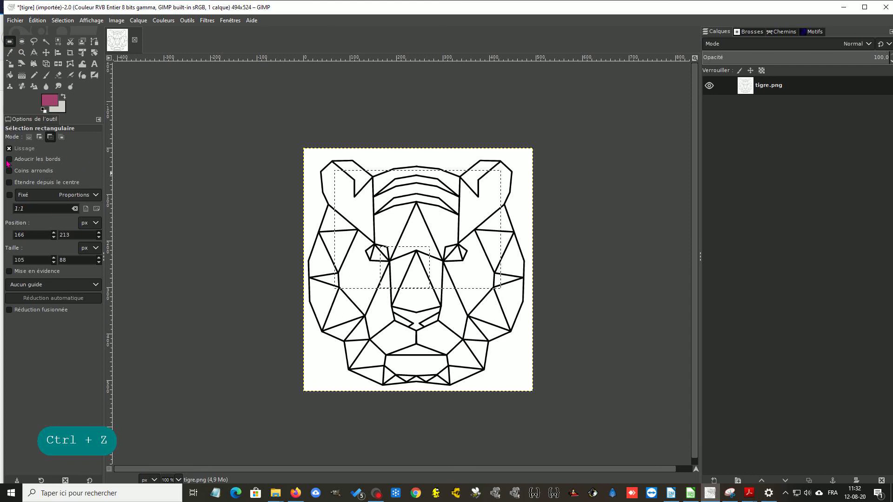
{"action": "left_click", "coordinate": [62, 138]}
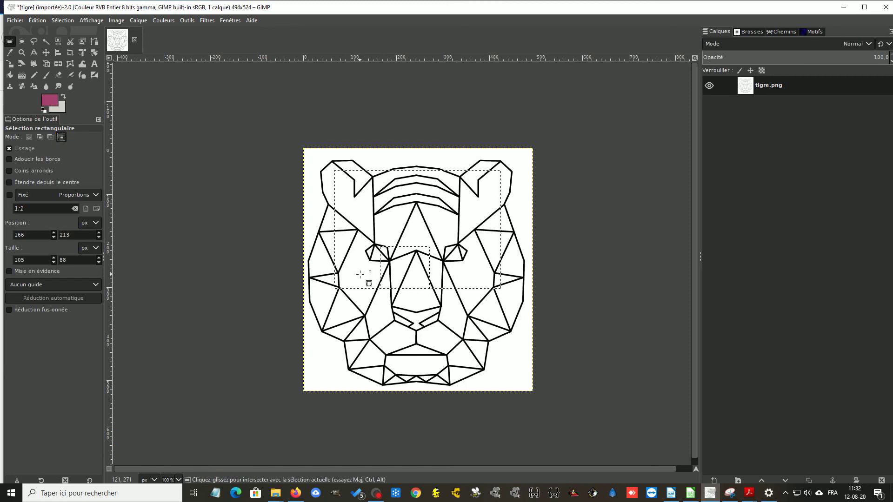
{"action": "left_click_drag", "start_coordinate": [322, 268], "coordinate": [512, 351]}
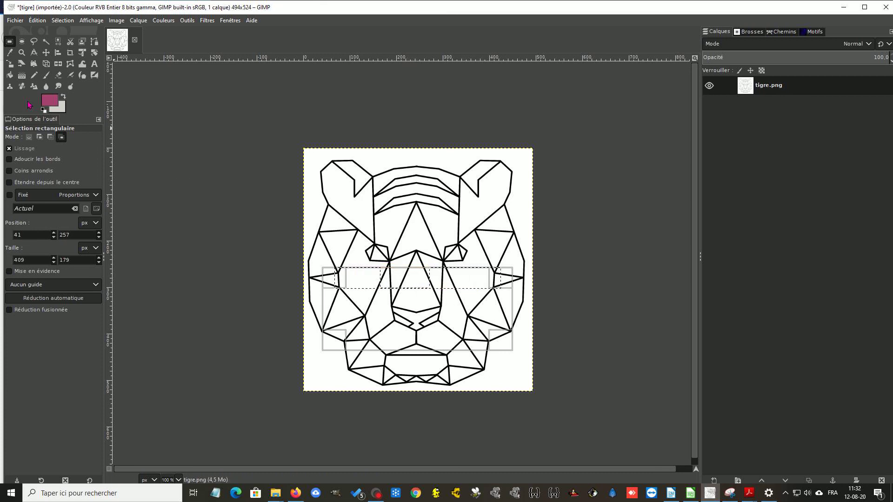
- Fill the intersected selection with the magenta foreground colour and enlarge the view to 400 % around the thin strip between the filled blocks
{"action": "left_click", "coordinate": [10, 76]}
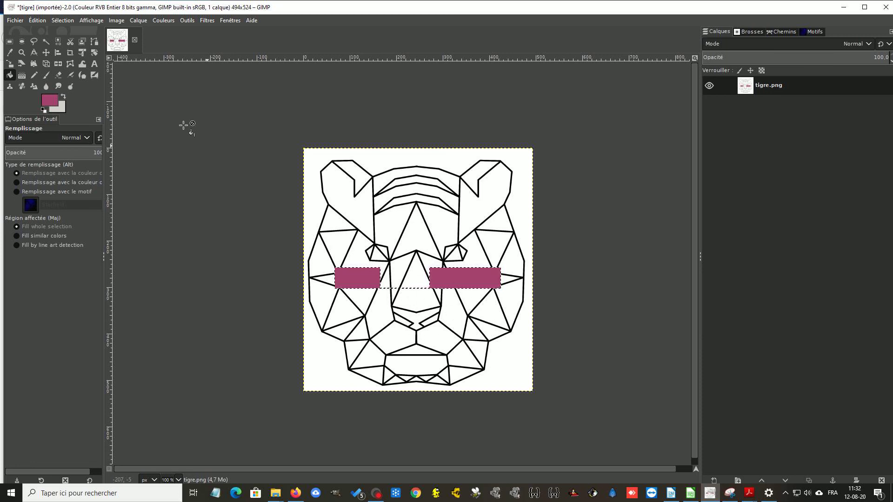
{"action": "left_click", "coordinate": [8, 42]}
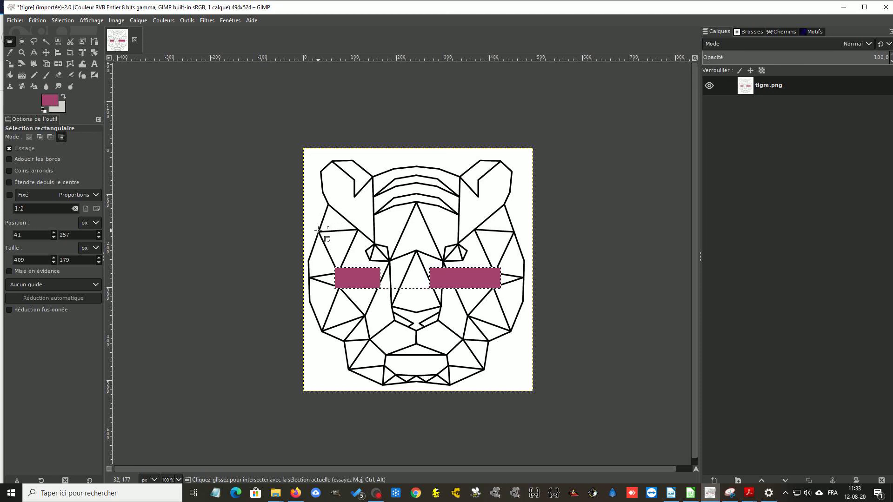
{"action": "left_click", "coordinate": [177, 479]}
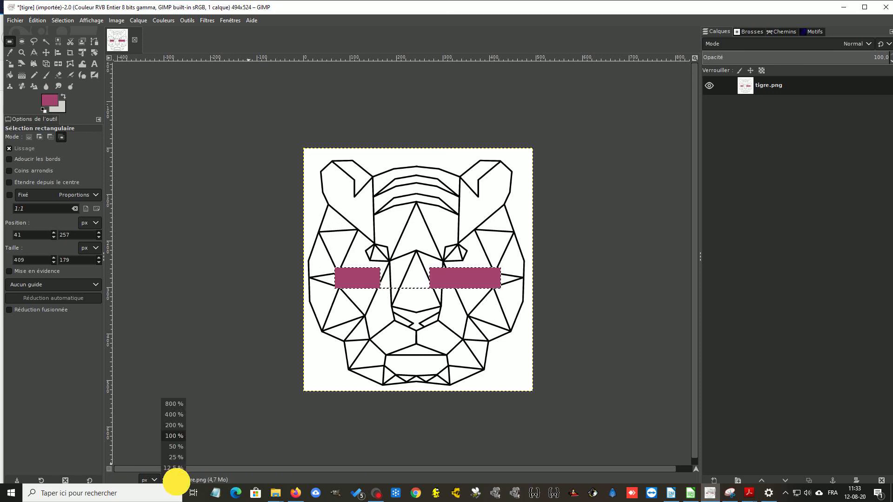
{"action": "left_click", "coordinate": [172, 415]}
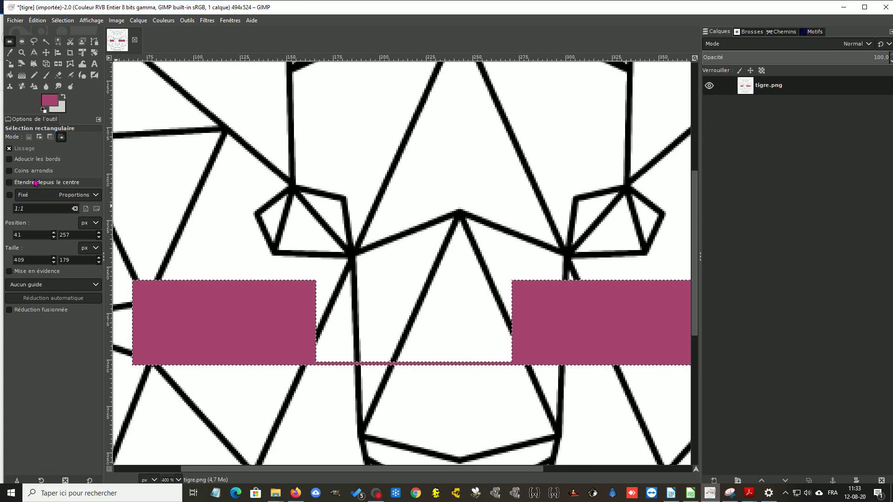
- Activate the Free Select tool
{"action": "left_click", "coordinate": [34, 42]}
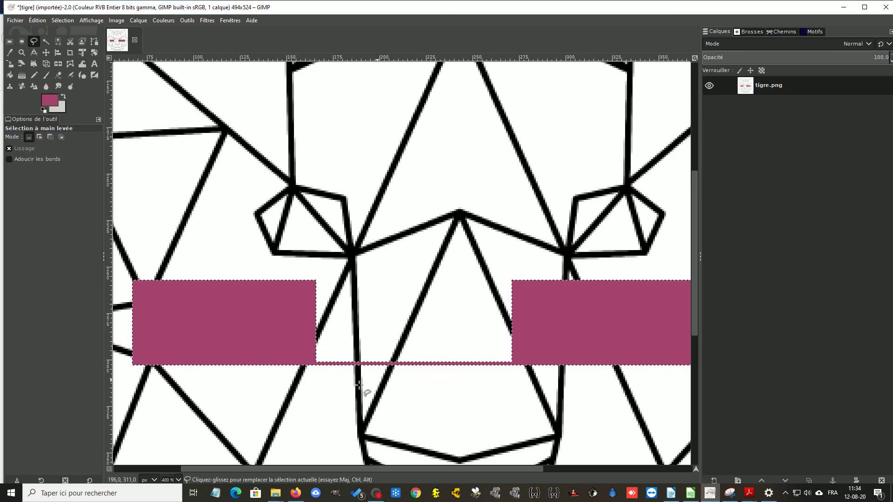
{"action": "left_click", "coordinate": [382, 491]}
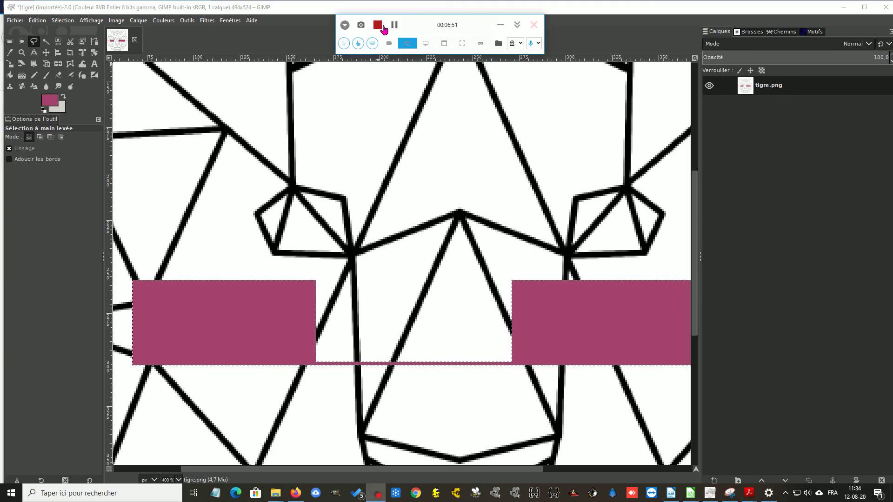